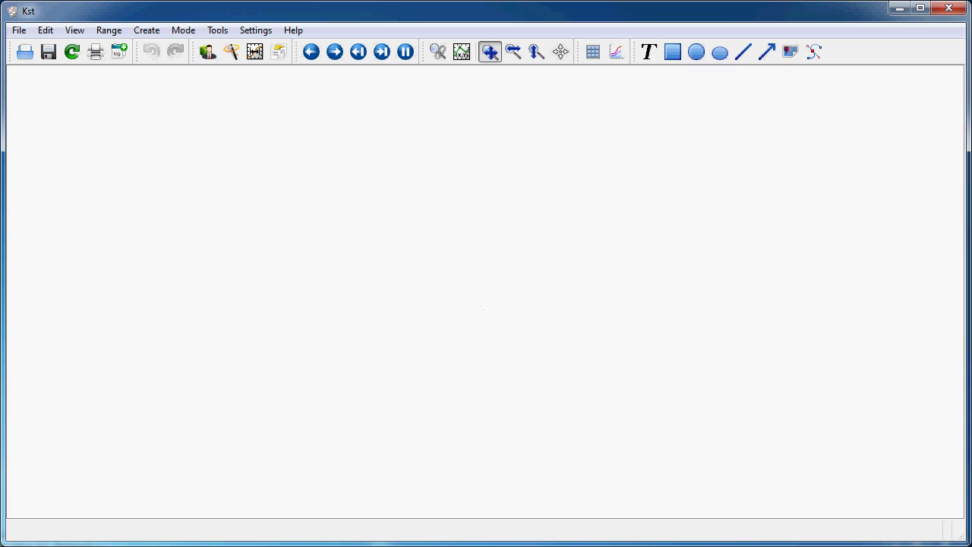
# - Load SensorData_live.txt on Time Interval updates and select CUR_PITCH_RATE, CUR_ROLL_RATE and CUR_YAW_RATE
pyautogui.hotkey('alt', 'Tab')
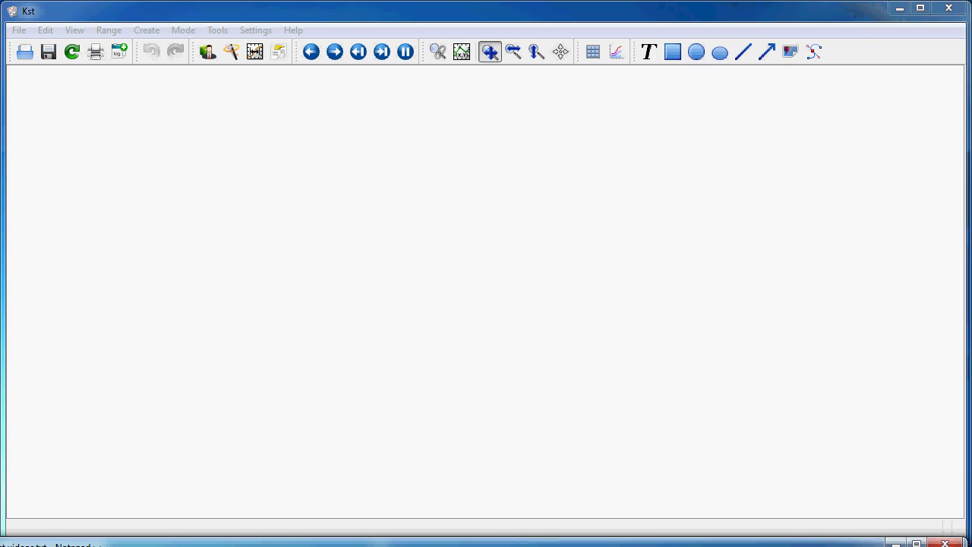
pyautogui.click(233, 52)
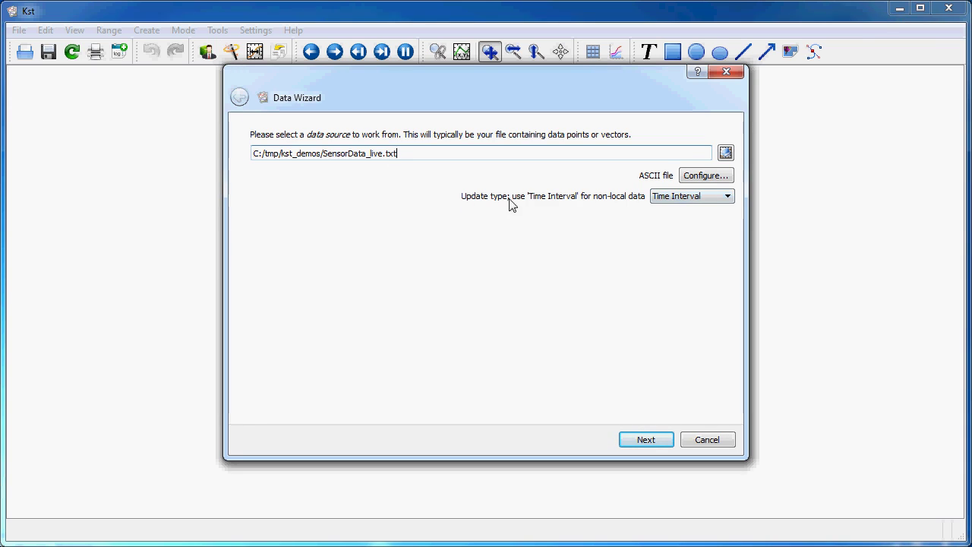
pyautogui.click(676, 201)
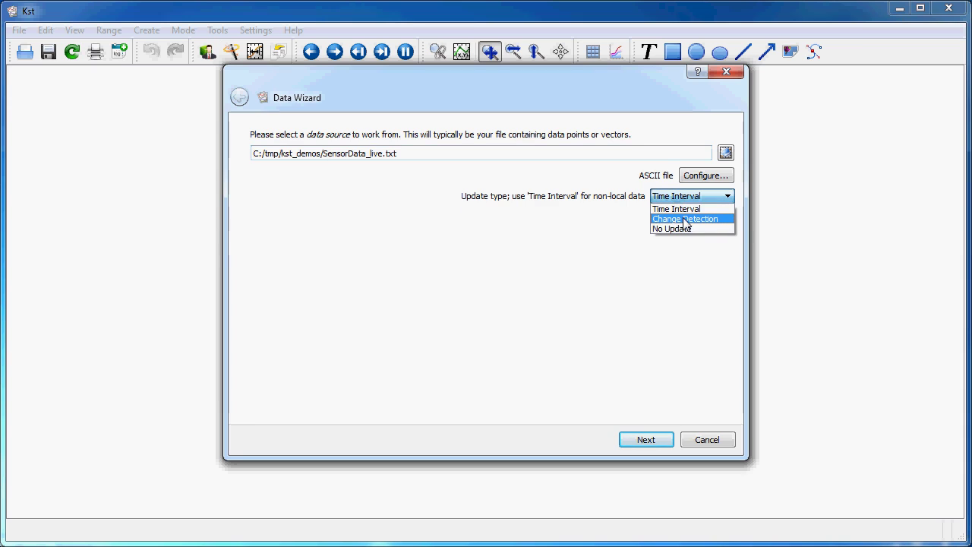
pyautogui.click(678, 208)
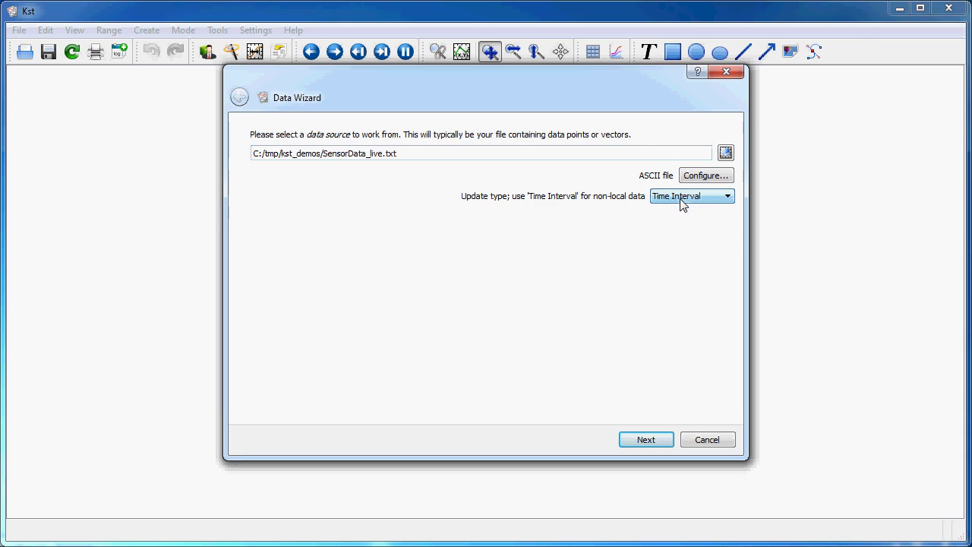
pyautogui.click(653, 444)
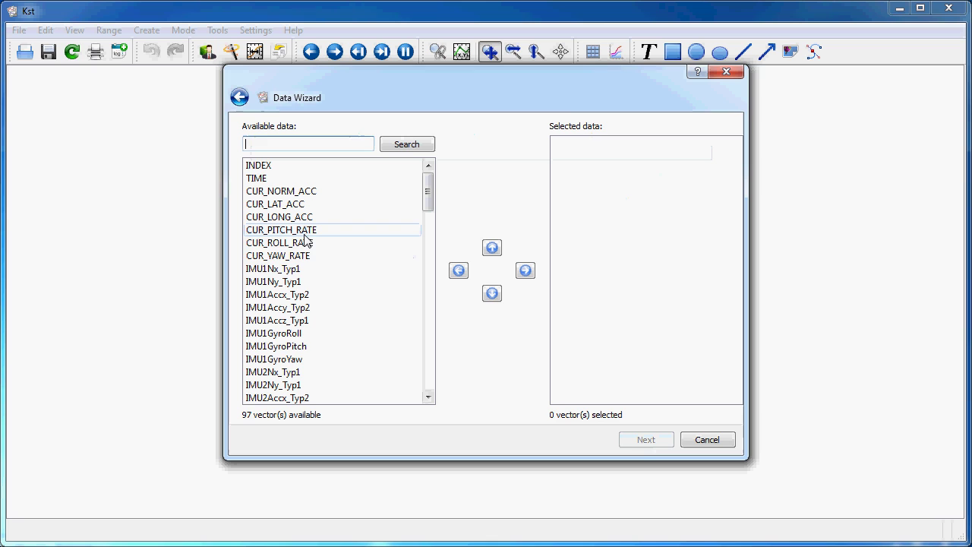
pyautogui.moveTo(304, 235); pyautogui.dragTo(307, 257)
pyautogui.click(525, 271)
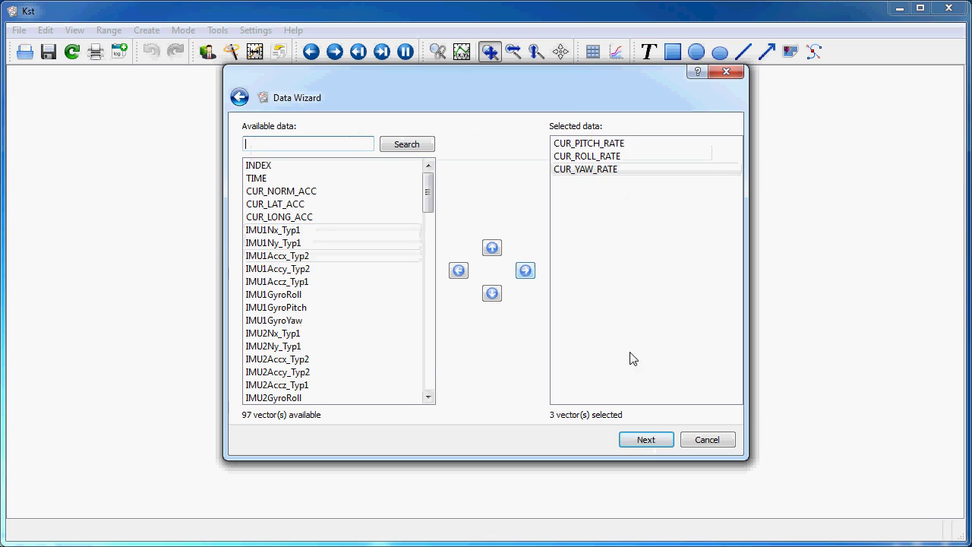
# - Read the last 5000 frames counted from end, then finish the wizard with the 3-column grid
pyautogui.click(652, 442)
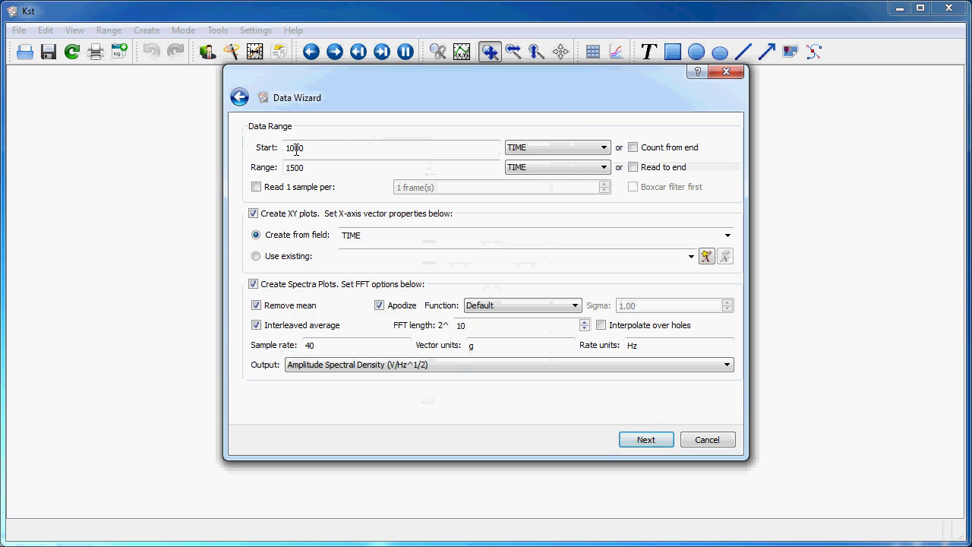
pyautogui.click(633, 147)
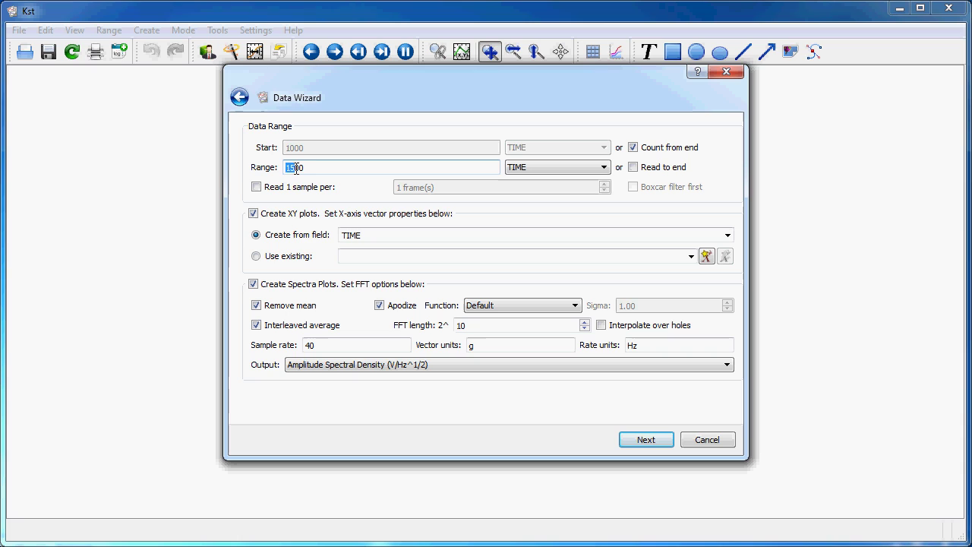
pyautogui.write('5')
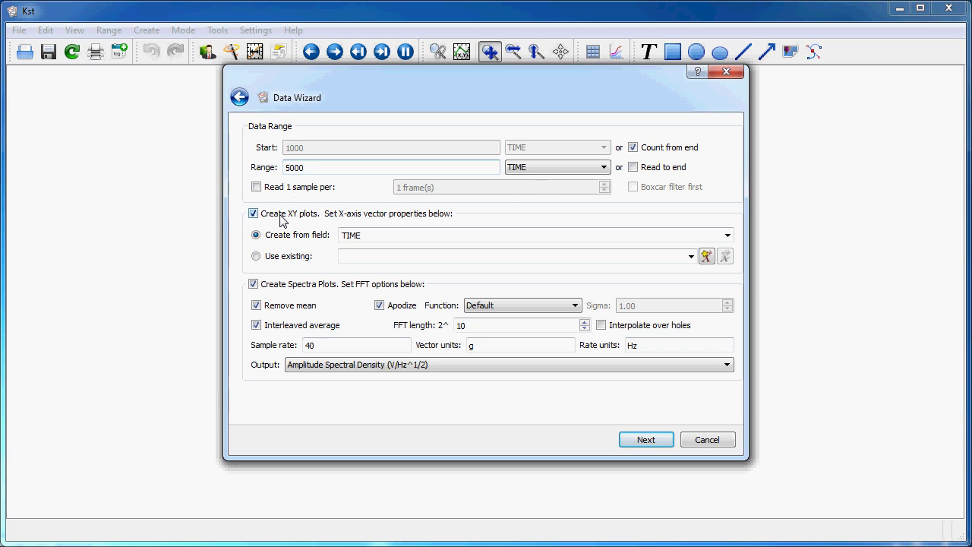
pyautogui.click(538, 168)
pyautogui.click(538, 182)
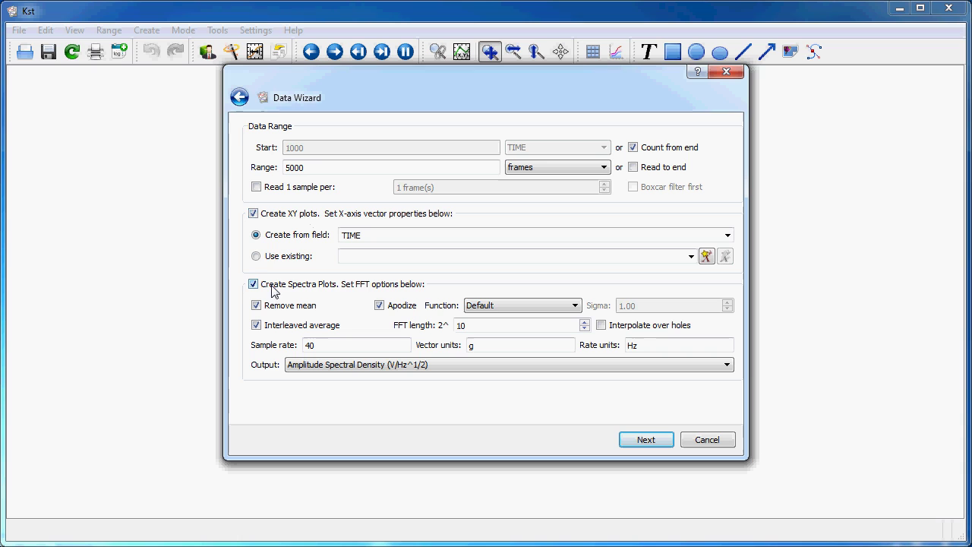
pyautogui.click(645, 439)
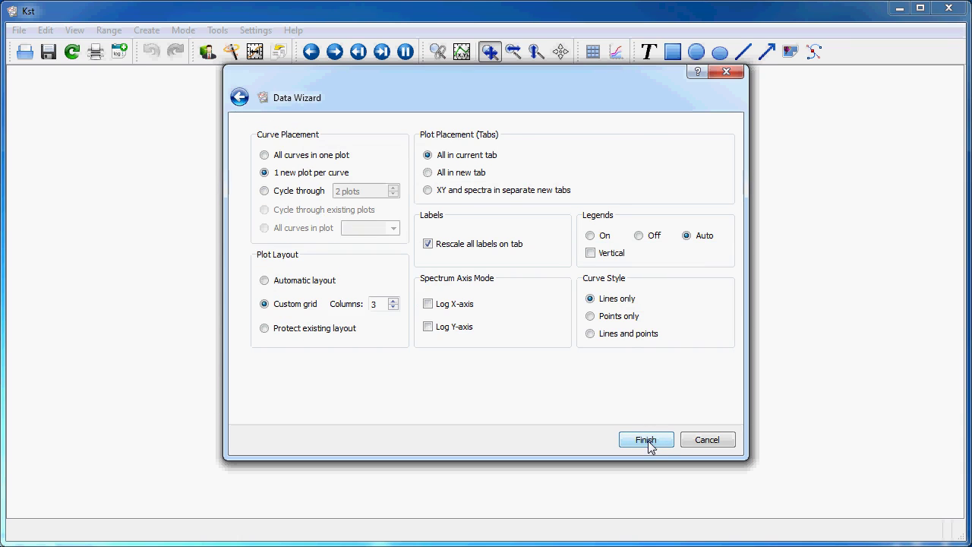
pyautogui.click(647, 441)
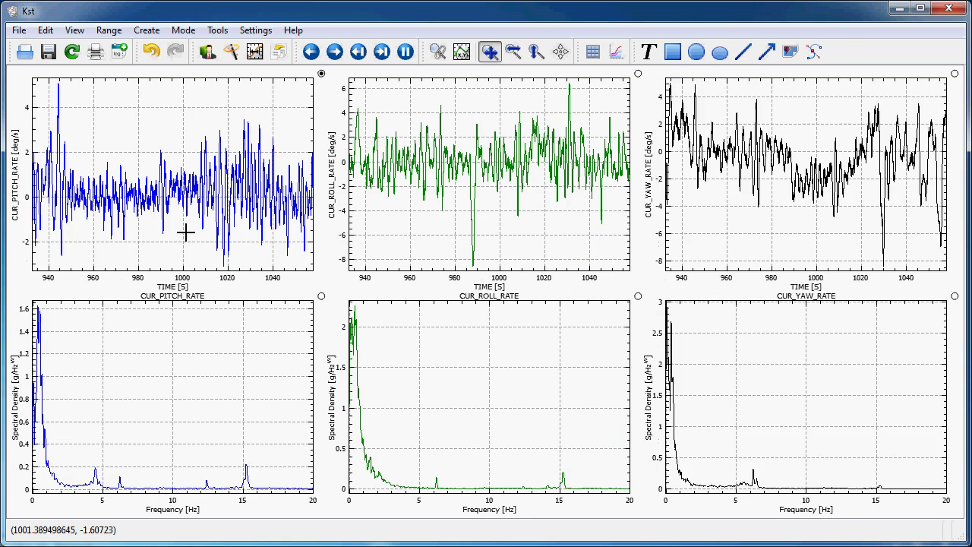
pyautogui.click(256, 31)
pyautogui.click(285, 46)
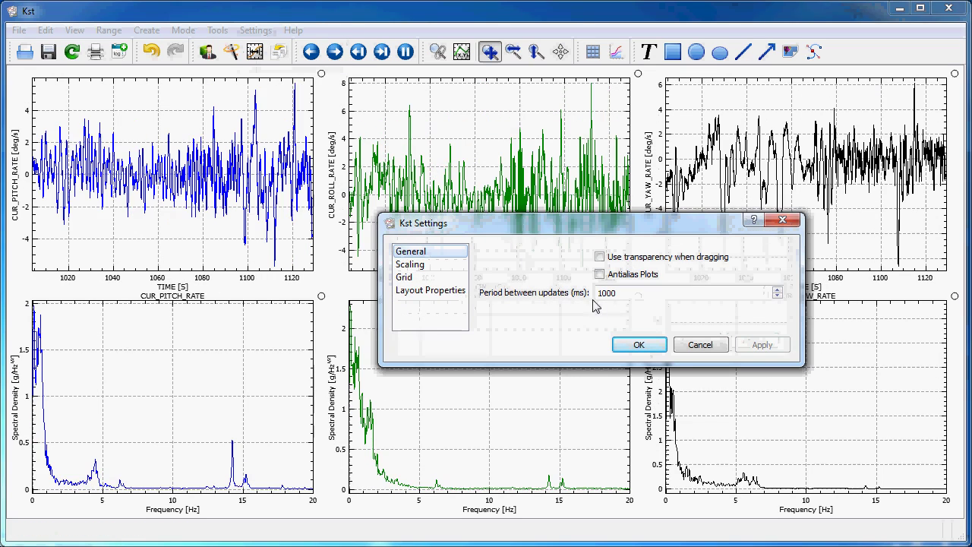
pyautogui.moveTo(598, 294); pyautogui.dragTo(605, 294)
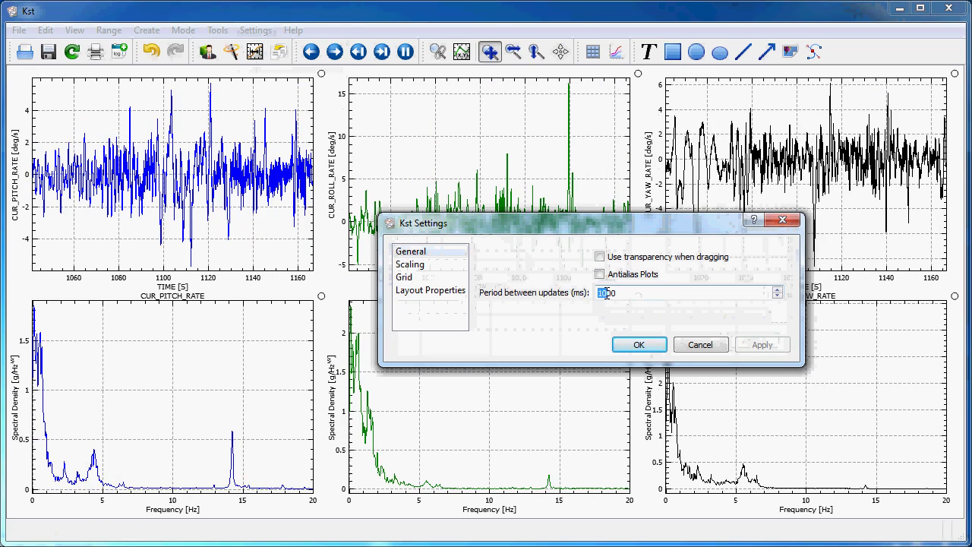
pyautogui.write('2')
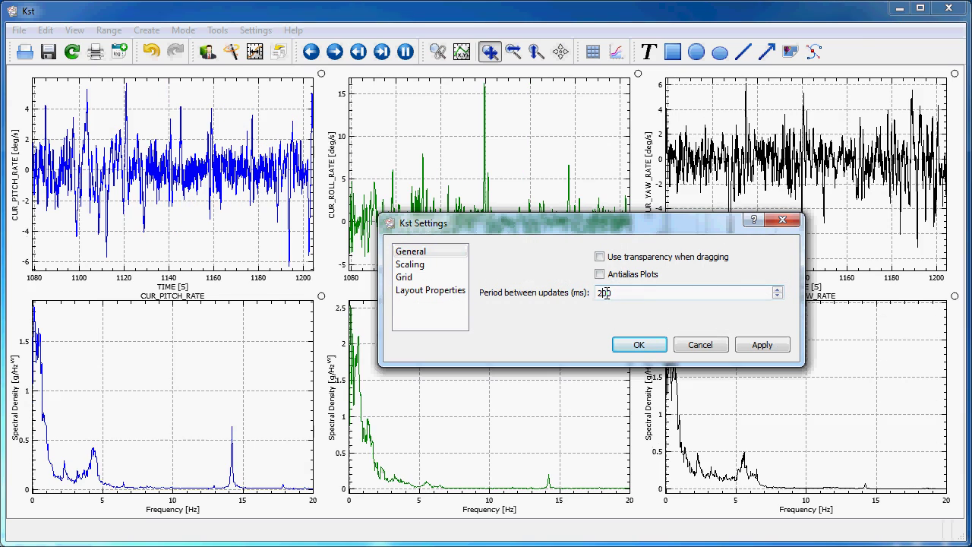
pyautogui.click(762, 345)
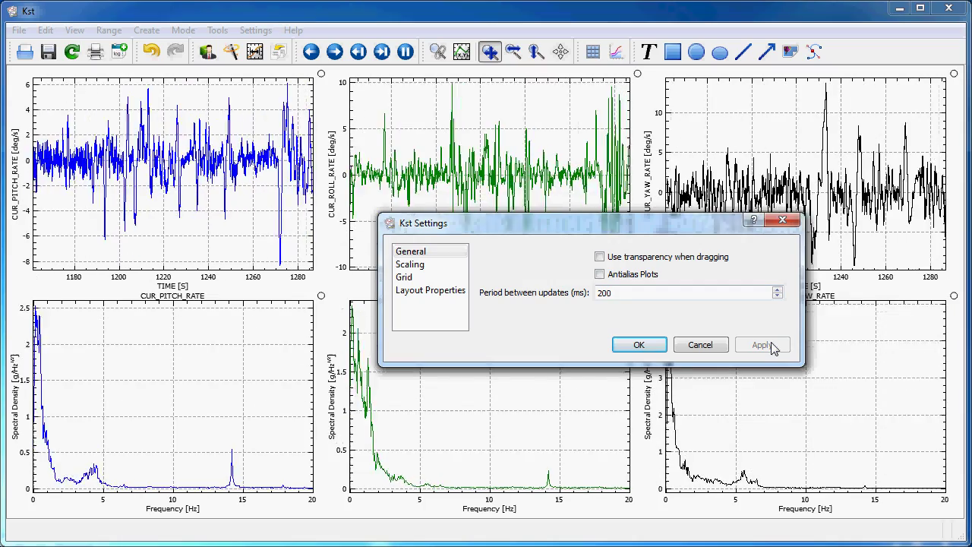
pyautogui.doubleClick(603, 293)
pyautogui.write('1000')
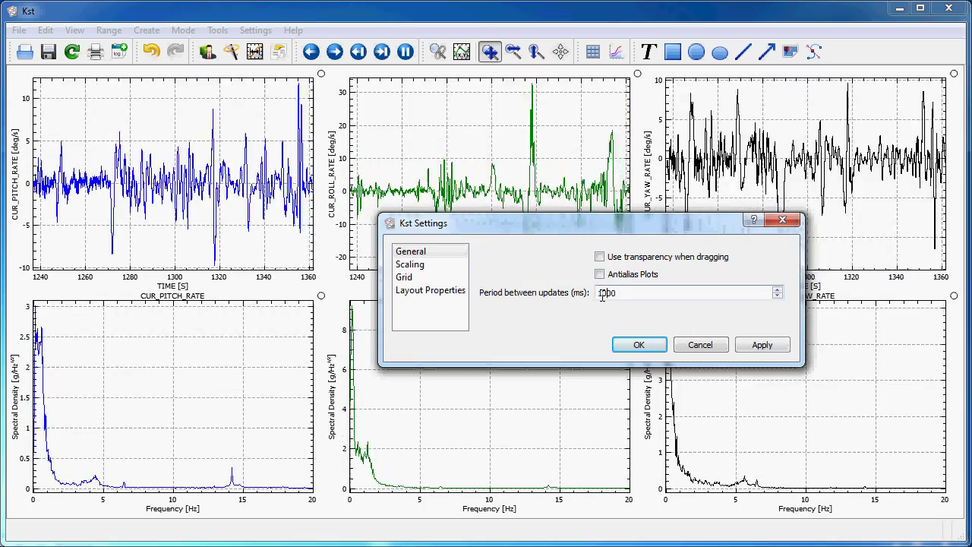
pyautogui.click(630, 347)
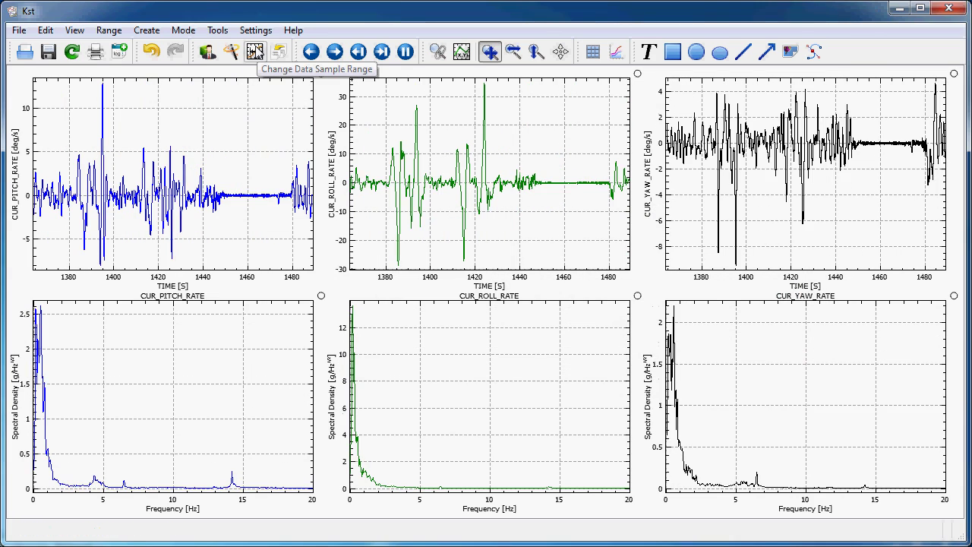
# - Bring up the Change Data Samples dialog from the toolbar
pyautogui.click(255, 53)
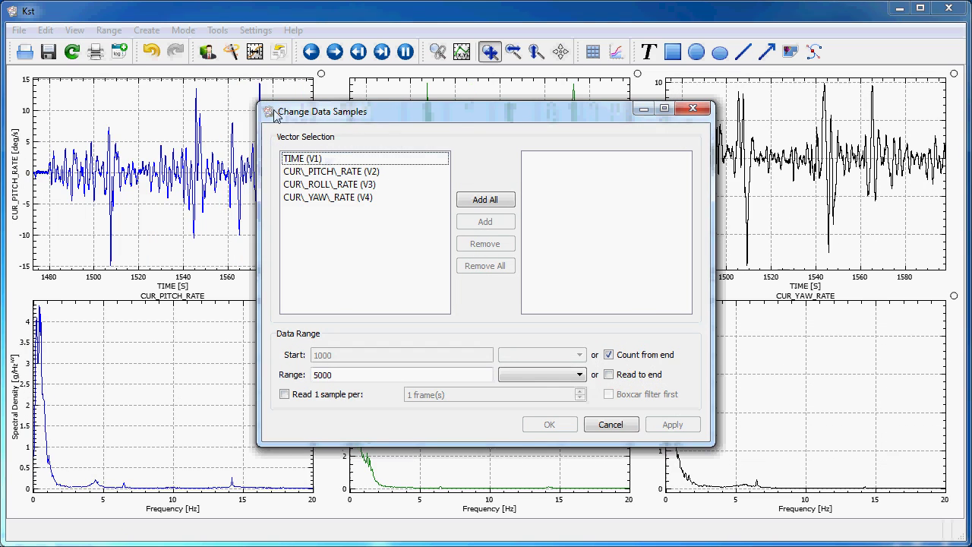
# - Apply a 10000-frame range, counted from end, to all four vectors
pyautogui.click(482, 201)
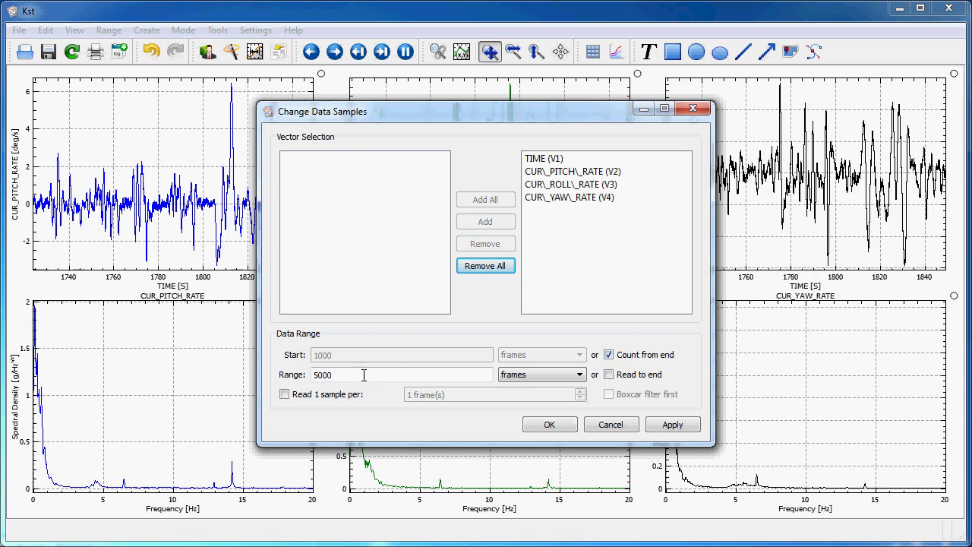
pyautogui.click(315, 375)
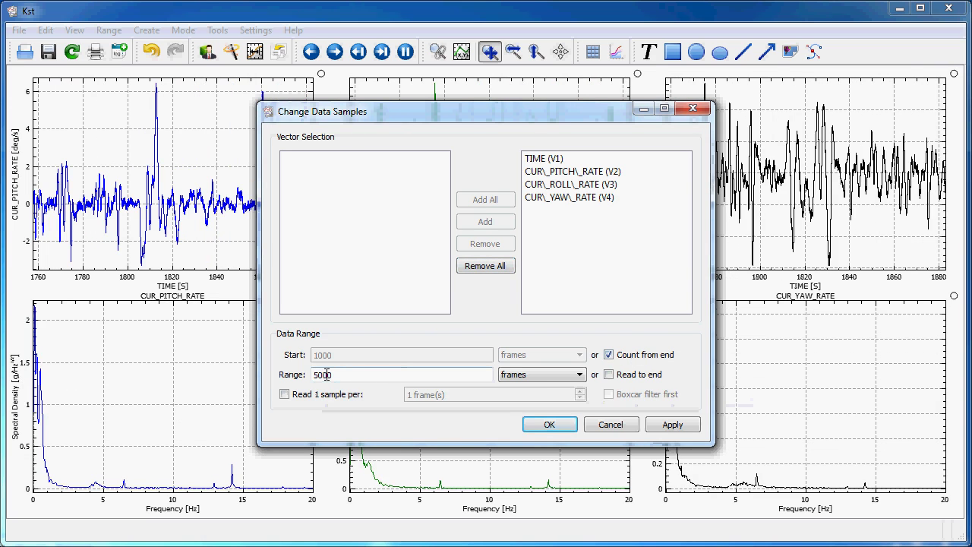
pyautogui.press('Delete')
pyautogui.write('10')
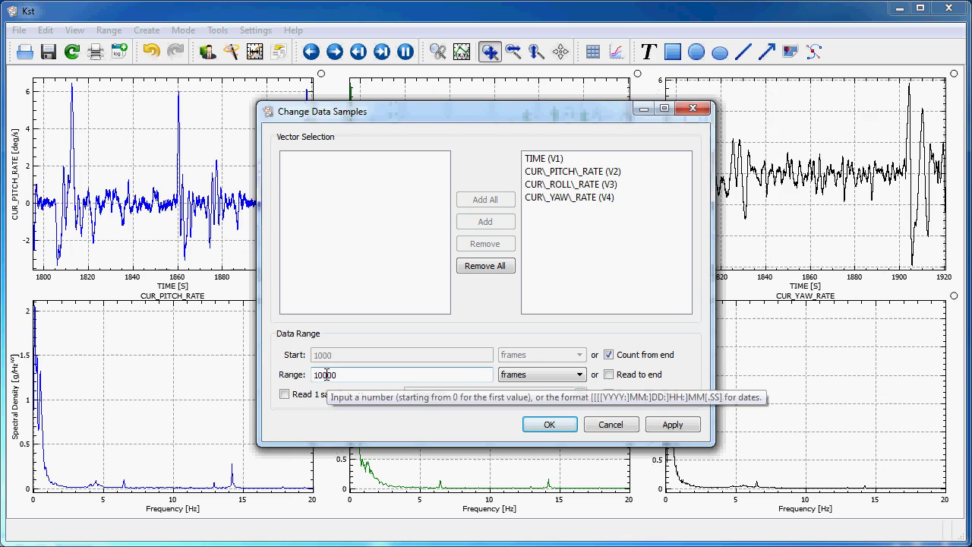
pyautogui.click(673, 425)
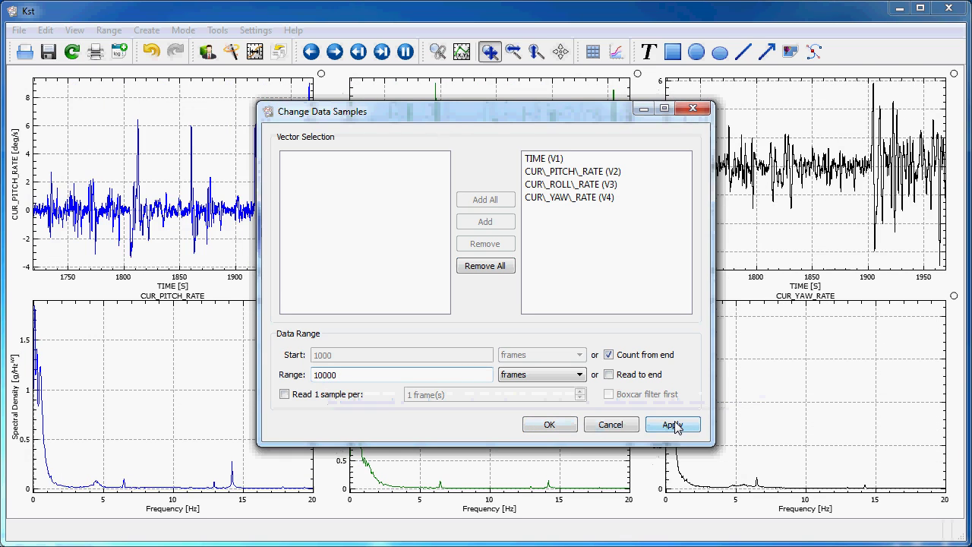
# - Give the vectors a fixed 20000-frame range starting at frame 10000
pyautogui.click(609, 375)
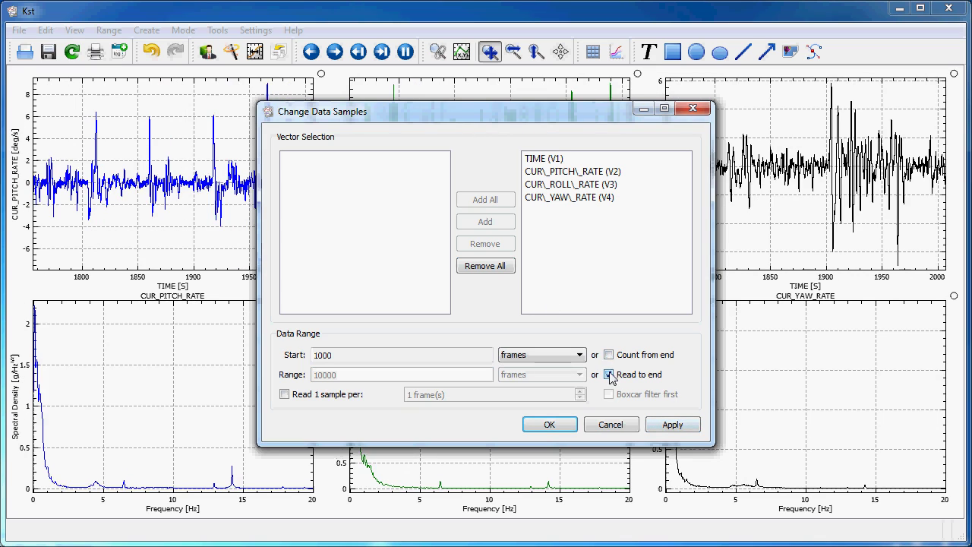
pyautogui.click(322, 358)
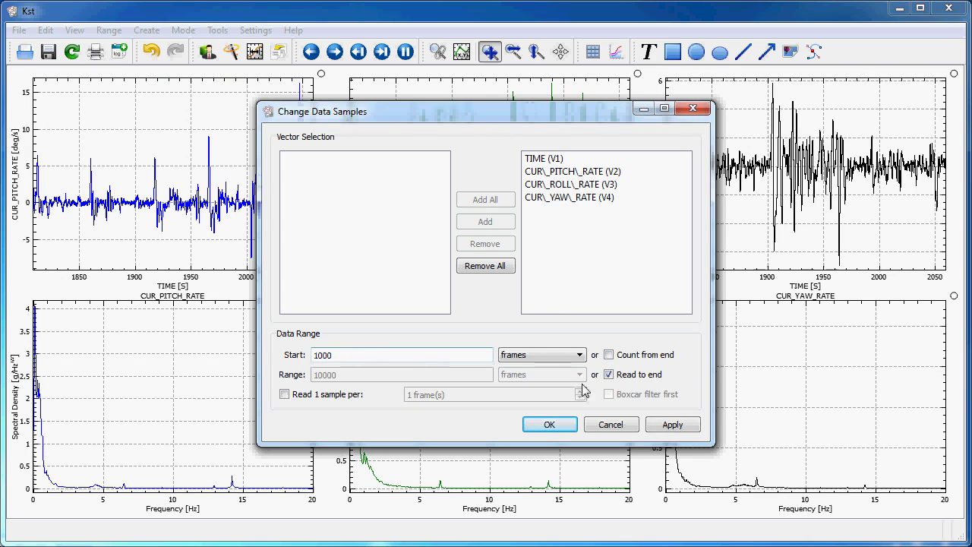
pyautogui.click(672, 424)
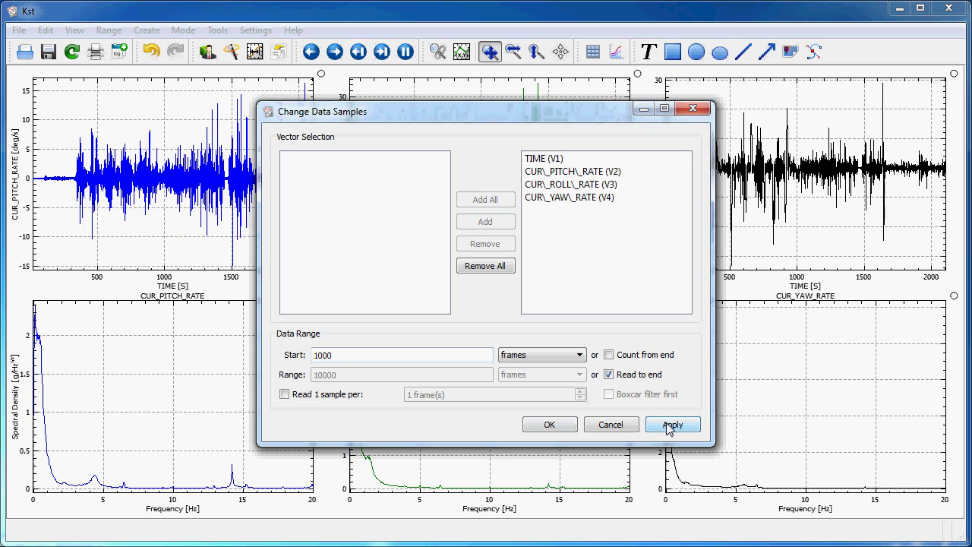
pyautogui.click(609, 376)
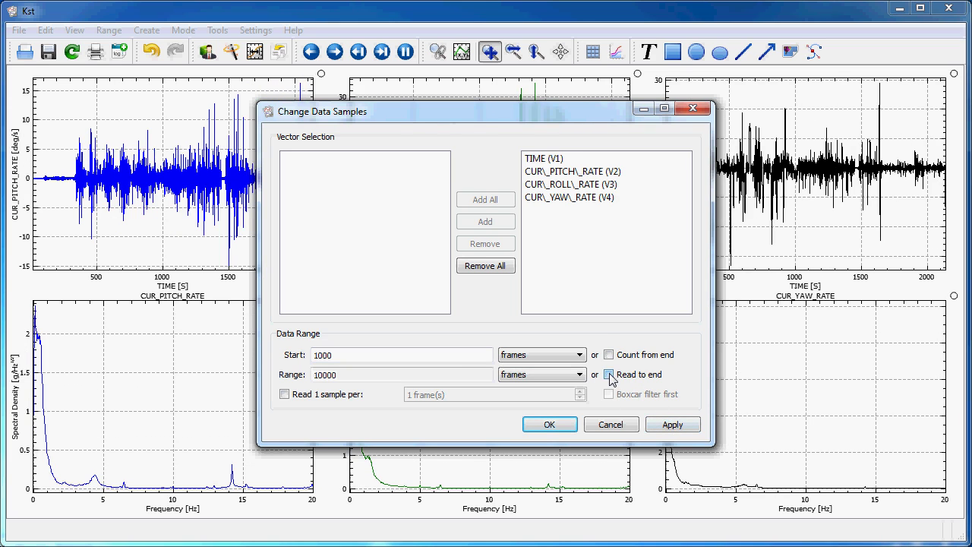
pyautogui.click(314, 355)
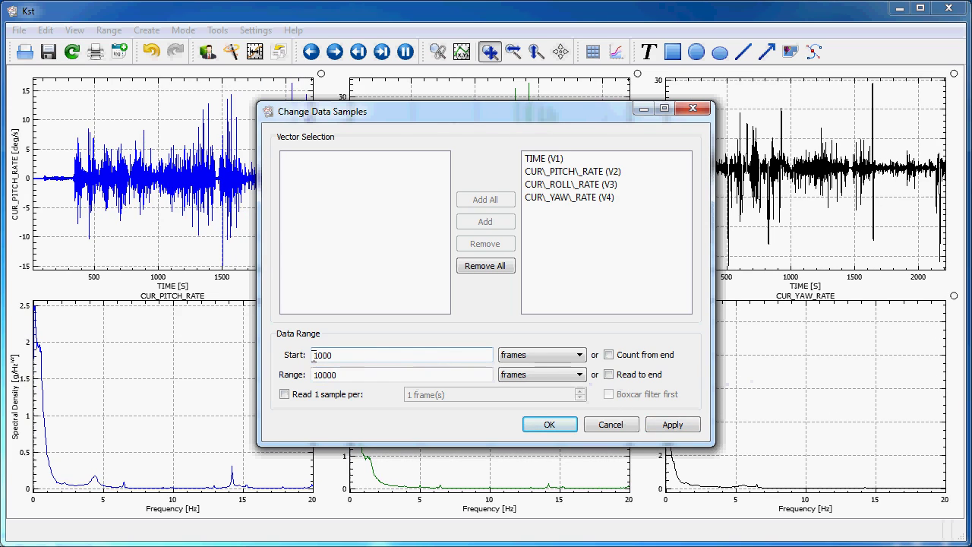
pyautogui.write('0')
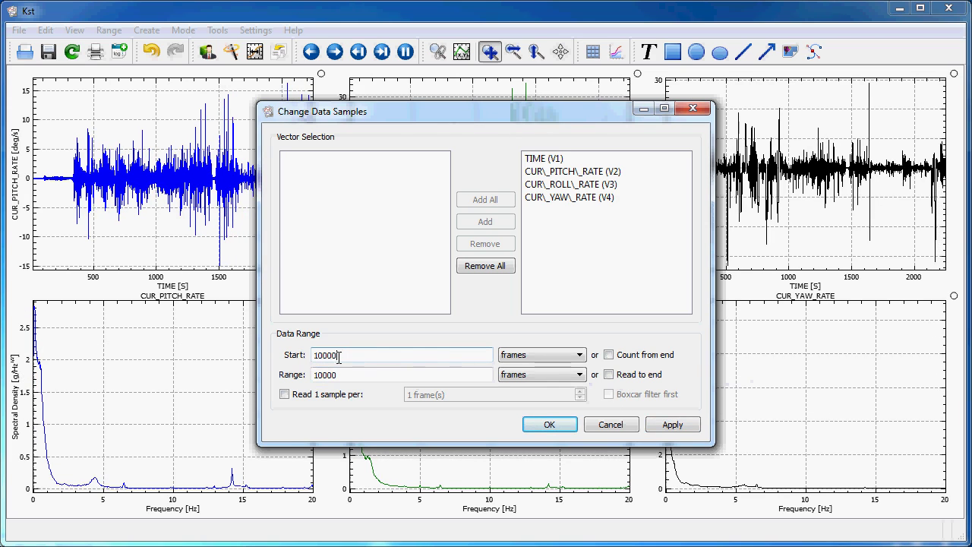
pyautogui.click(316, 375)
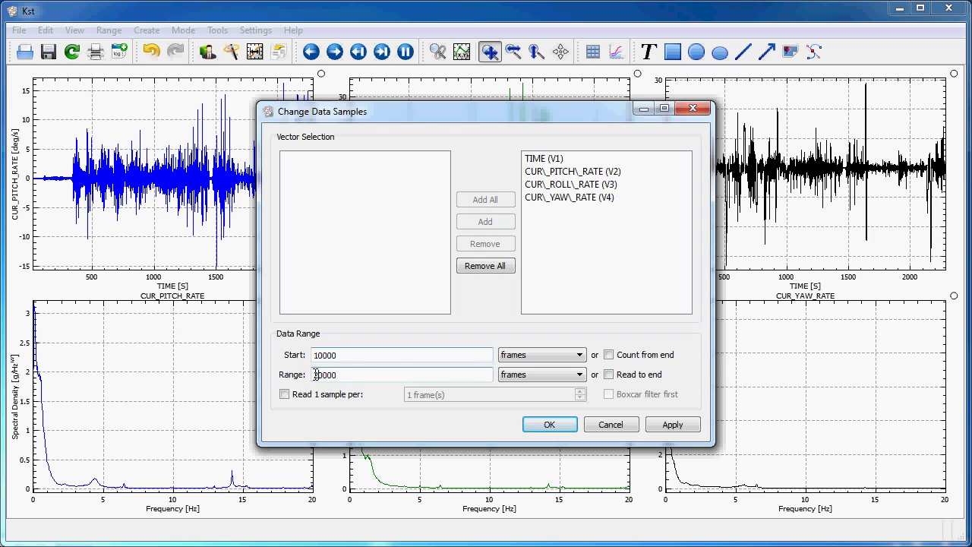
pyautogui.click(566, 426)
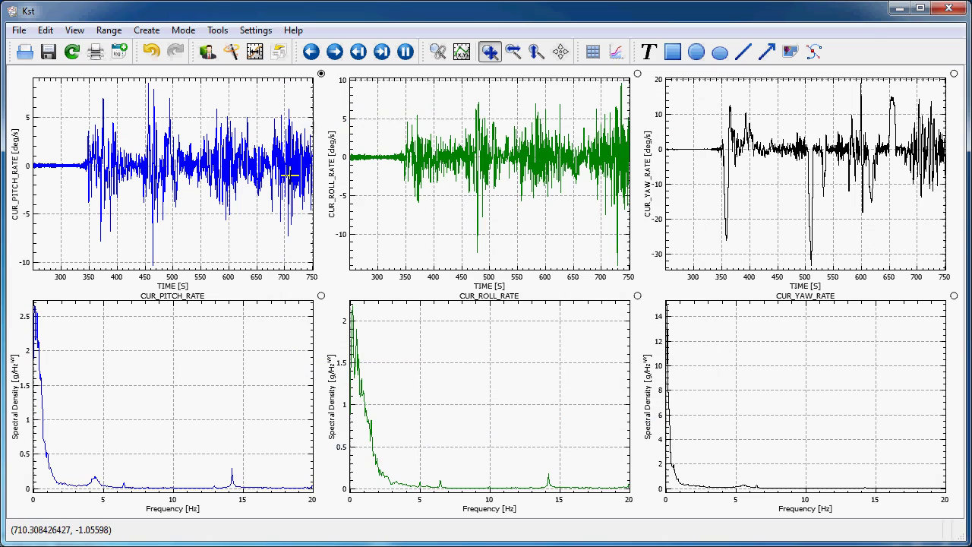
# - Make all vectors read to the end and count from end to follow the newest samples
pyautogui.click(382, 53)
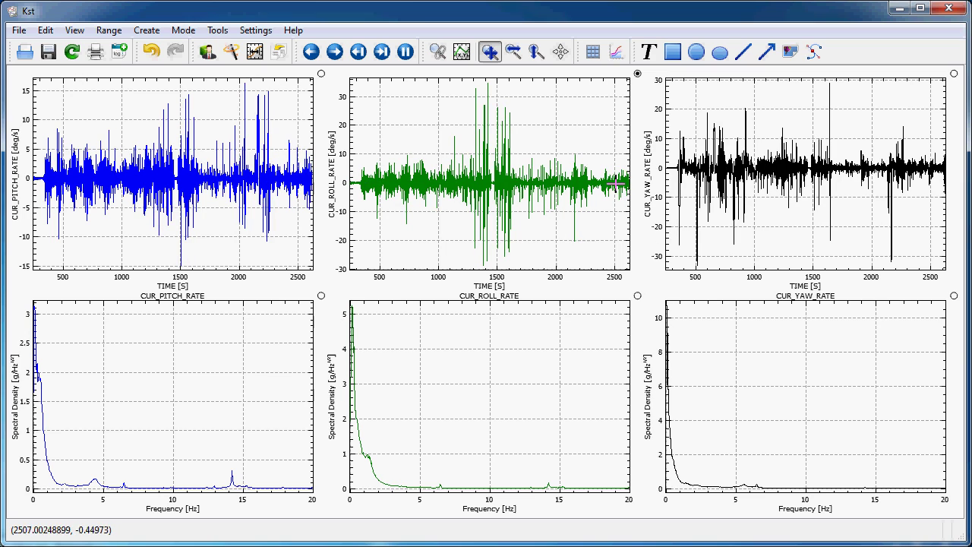
pyautogui.click(357, 55)
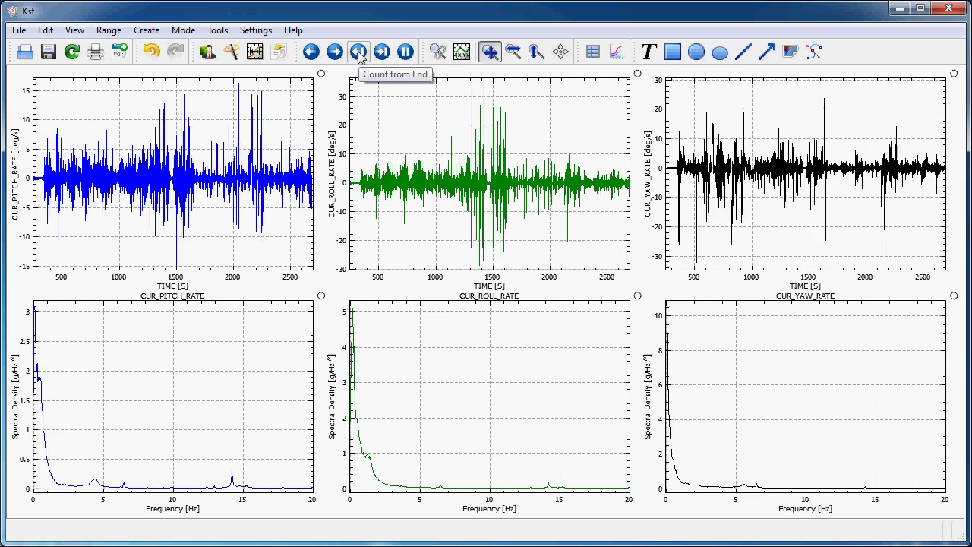
pyautogui.click(358, 53)
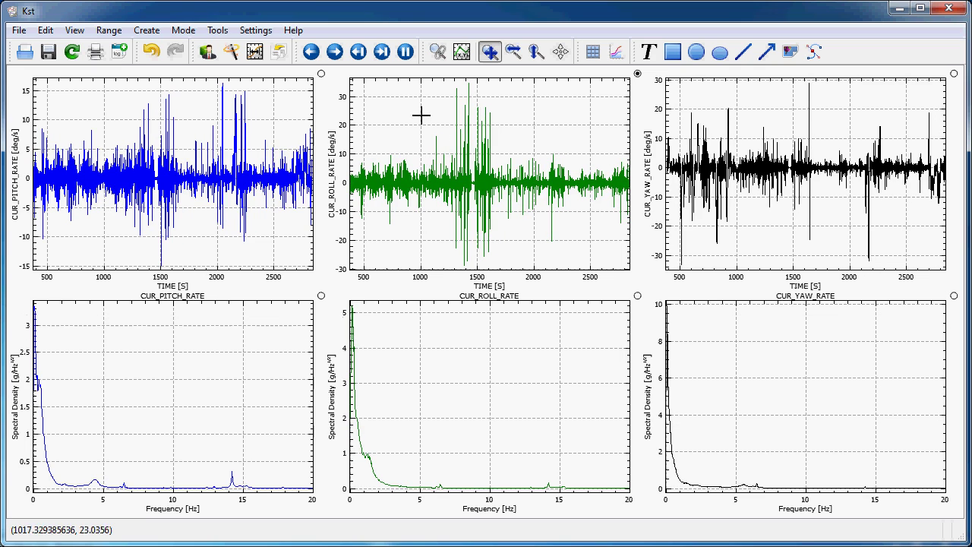
pyautogui.click(208, 51)
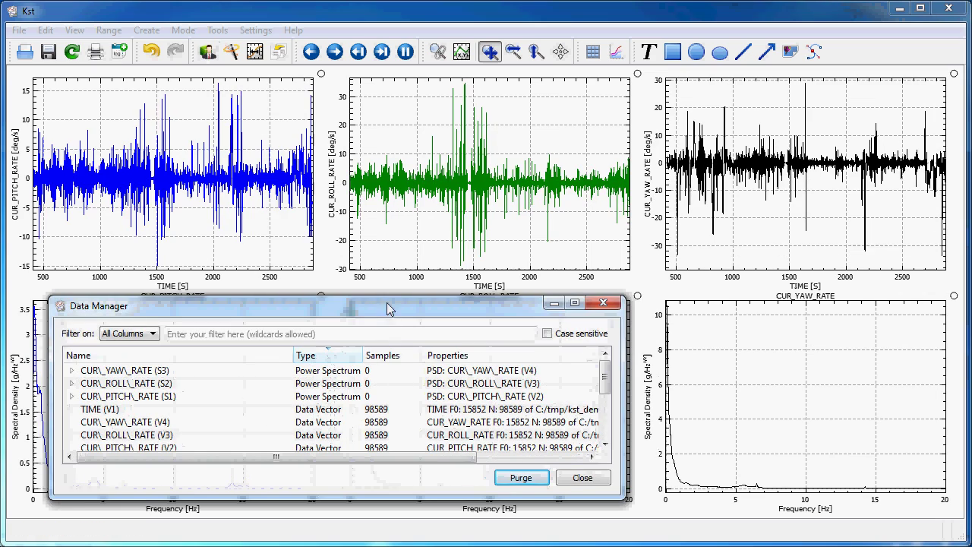
pyautogui.moveTo(387, 297); pyautogui.dragTo(387, 149)
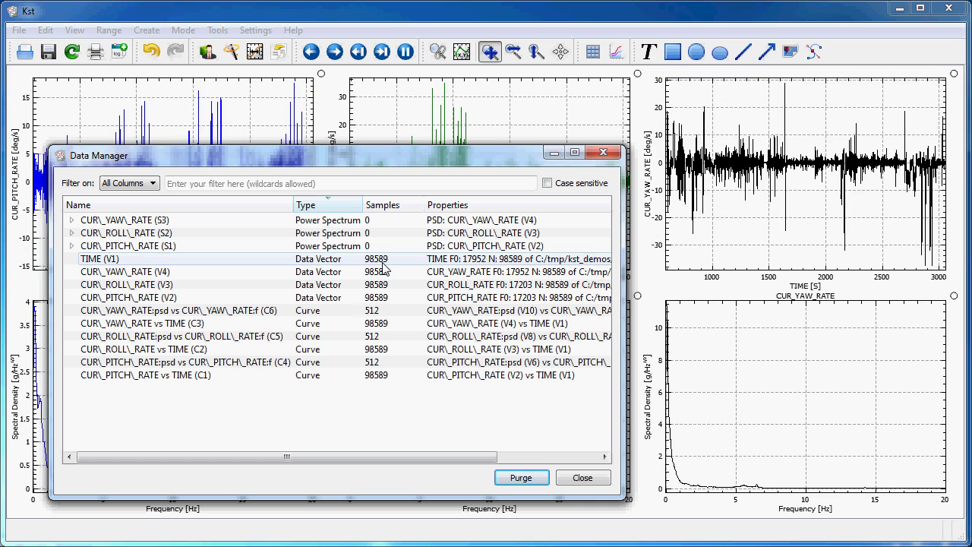
pyautogui.click(582, 477)
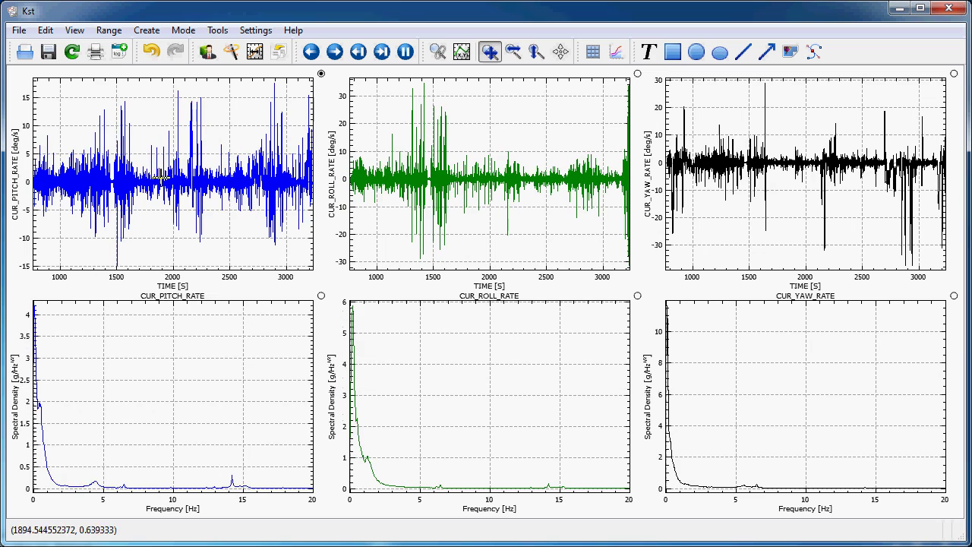
# - Create a Low Pass Filter on the pitch plot's CUR_PITCH_RATE vs TIME curve
pyautogui.rightClick(121, 181)
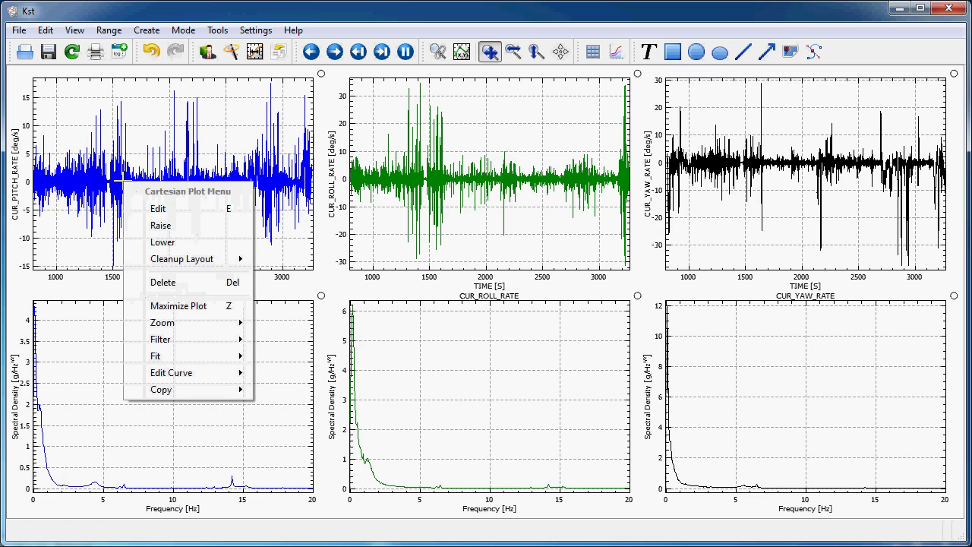
pyautogui.moveTo(192, 347)
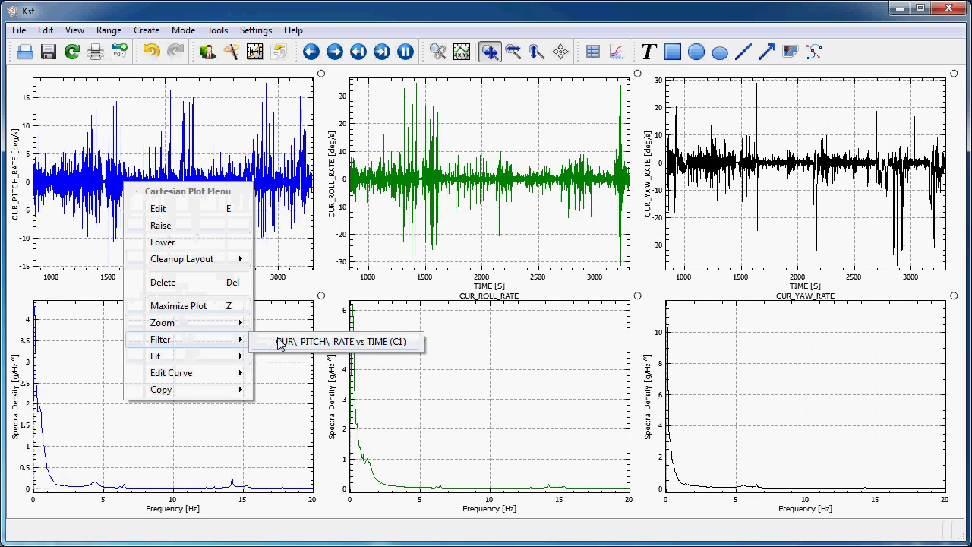
pyautogui.click(341, 341)
pyautogui.moveTo(123, 28); pyautogui.dragTo(556, 29)
pyautogui.click(414, 120)
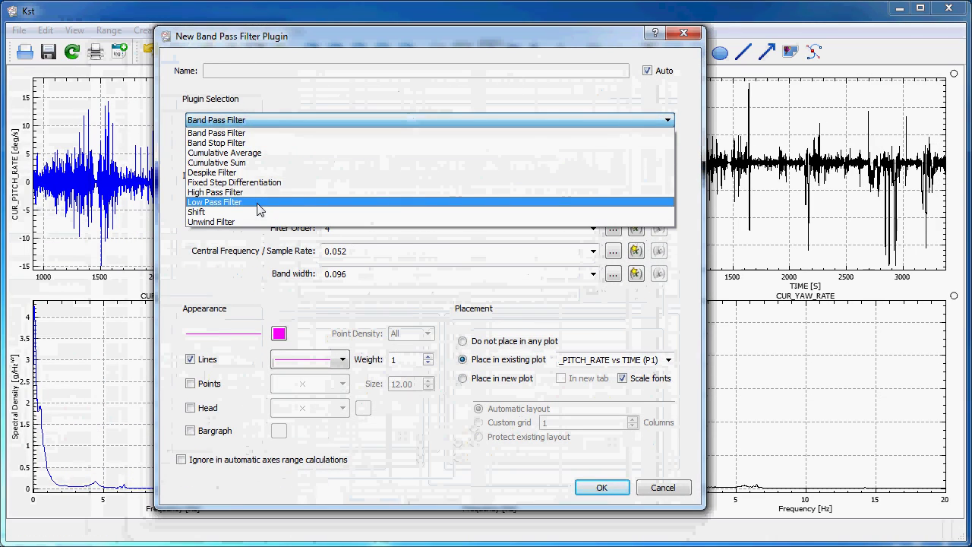
pyautogui.click(259, 202)
# - Set the filter cutoff to 0.0125 with a yellow line and add the curve to the plot
pyautogui.click(335, 265)
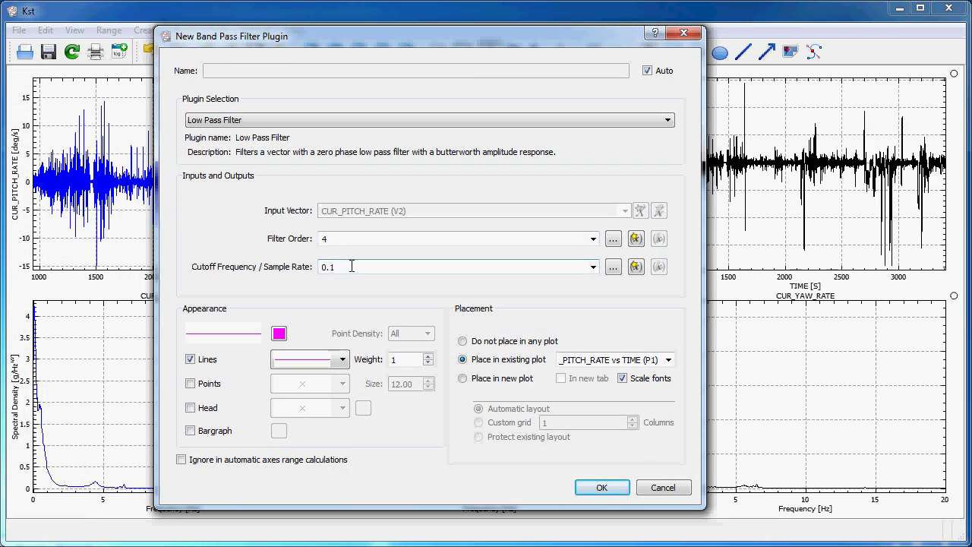
pyautogui.press('BackSpace')
pyautogui.write('0125')
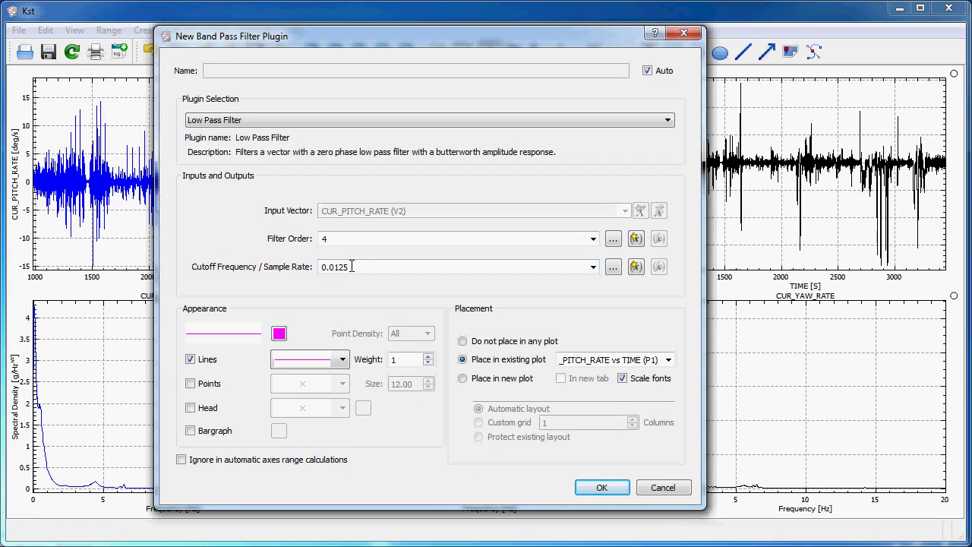
pyautogui.click(279, 334)
pyautogui.click(410, 221)
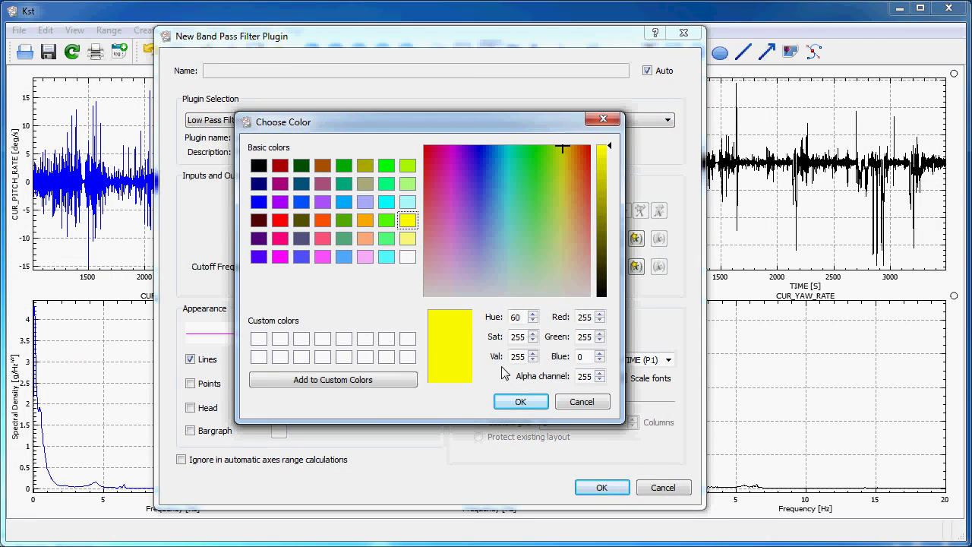
pyautogui.click(520, 401)
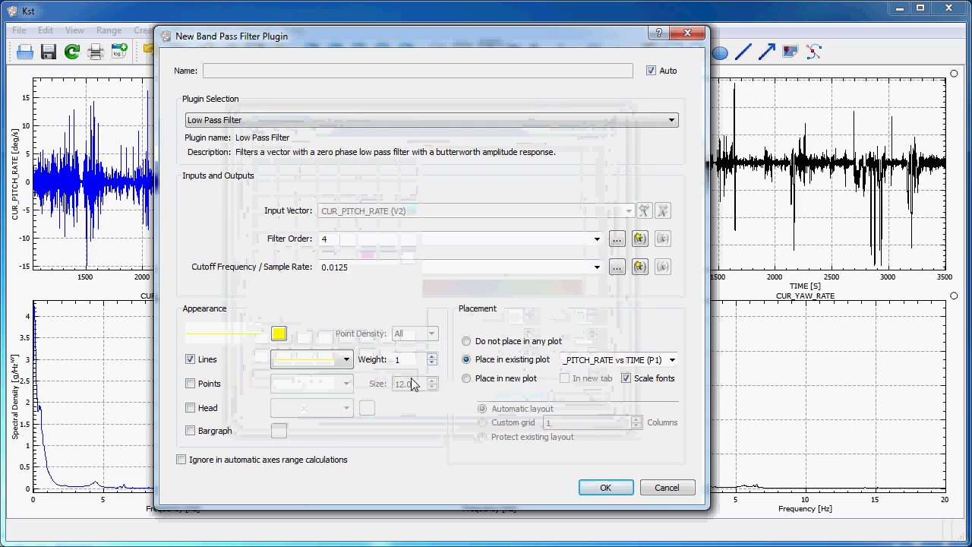
pyautogui.click(596, 487)
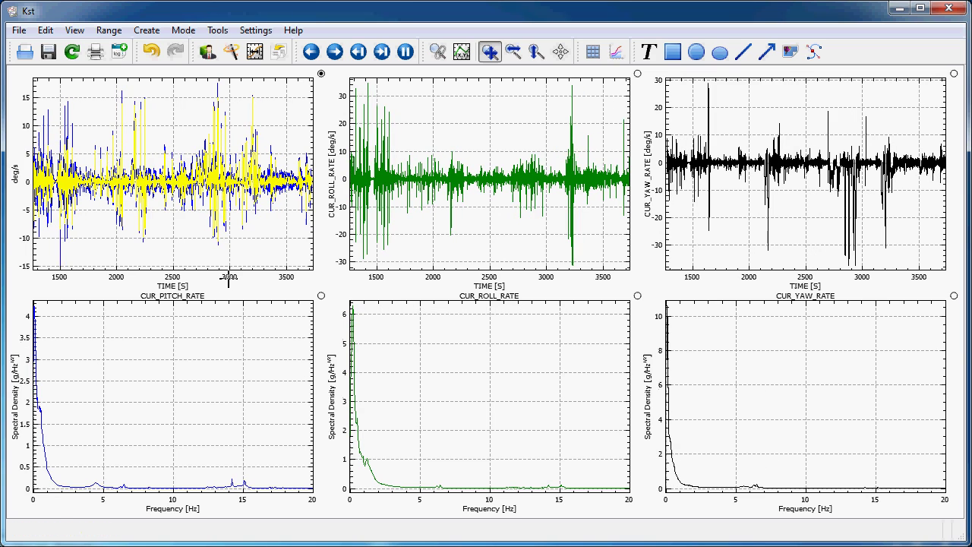
# - Pause live updating and page the time plots back one screen, then forward one screen
pyautogui.click(405, 51)
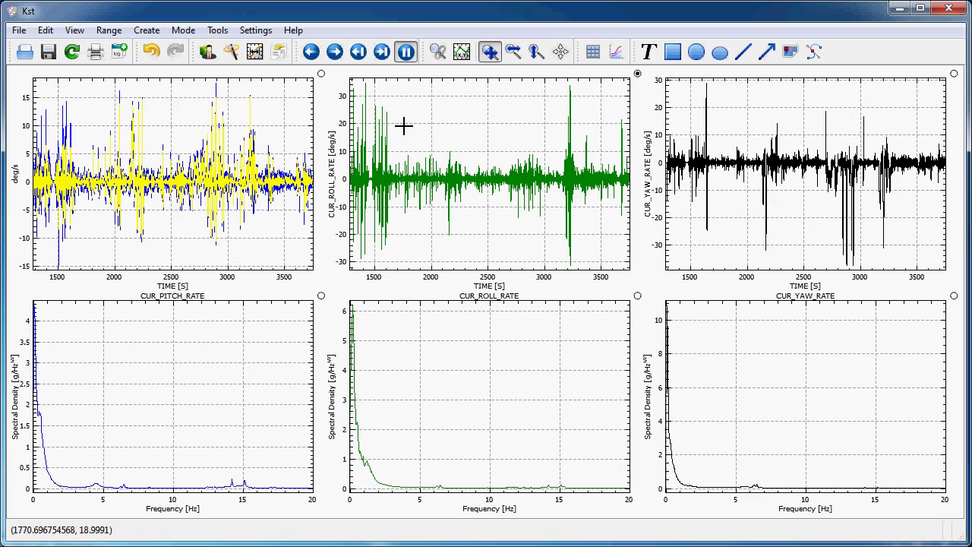
pyautogui.click(311, 51)
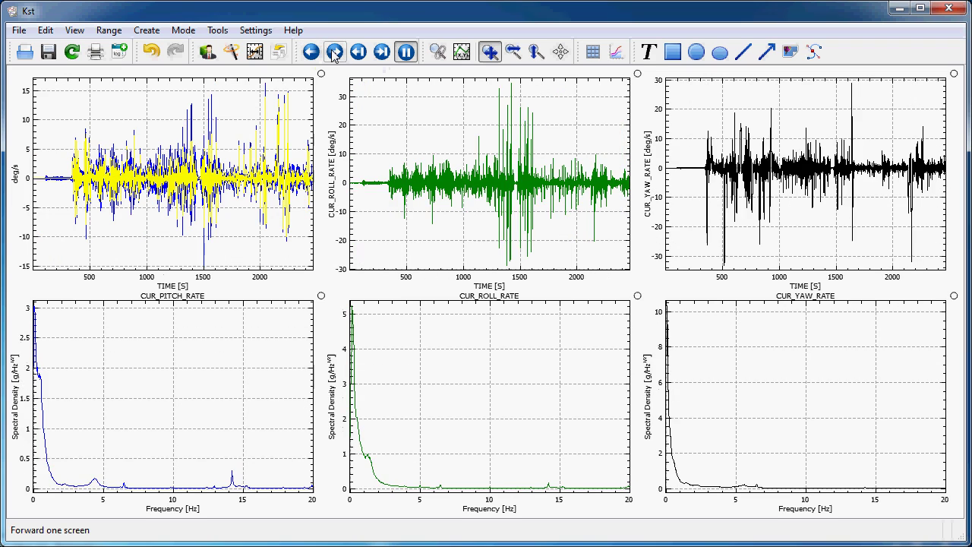
pyautogui.click(334, 53)
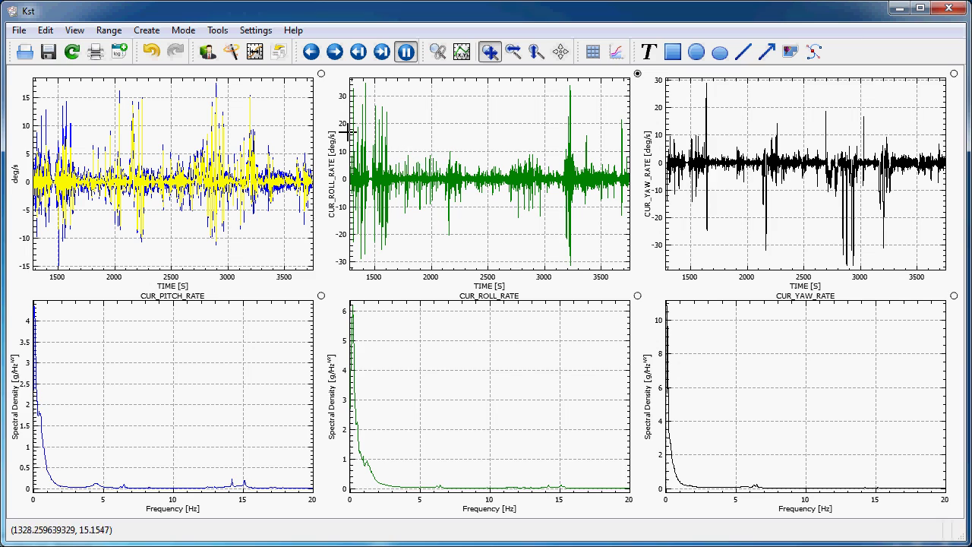
# - In Change Data Samples, switch both the Start and Range units to TIME
pyautogui.click(255, 51)
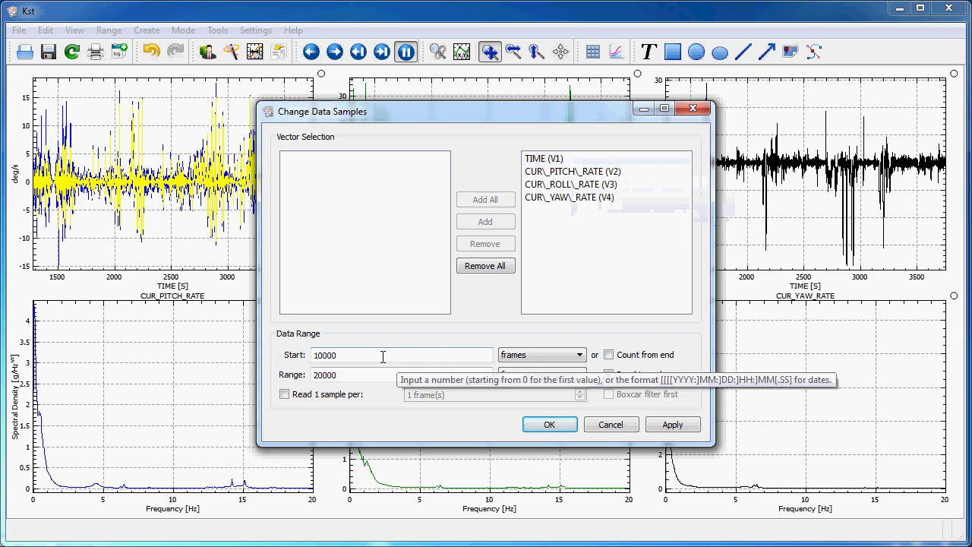
pyautogui.click(566, 354)
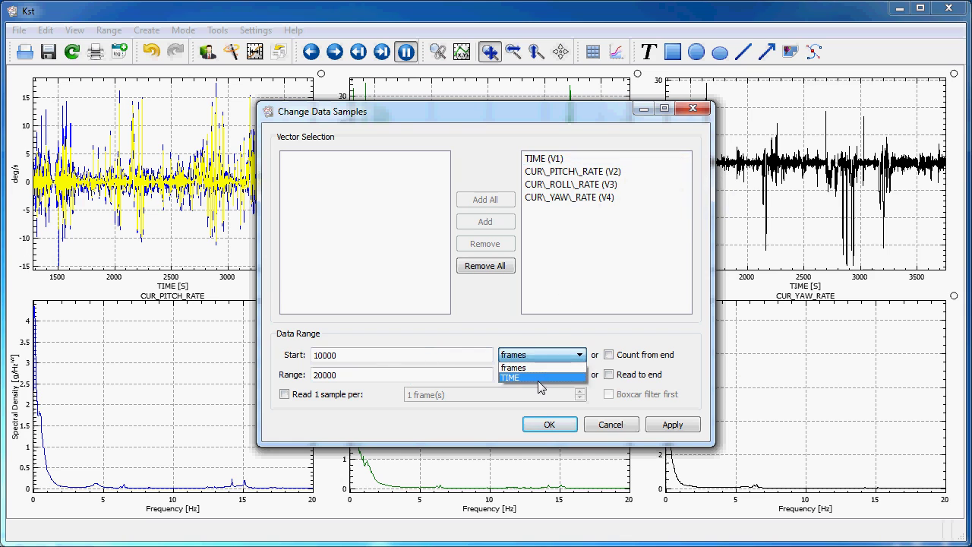
pyautogui.click(538, 378)
pyautogui.click(541, 374)
pyautogui.click(532, 397)
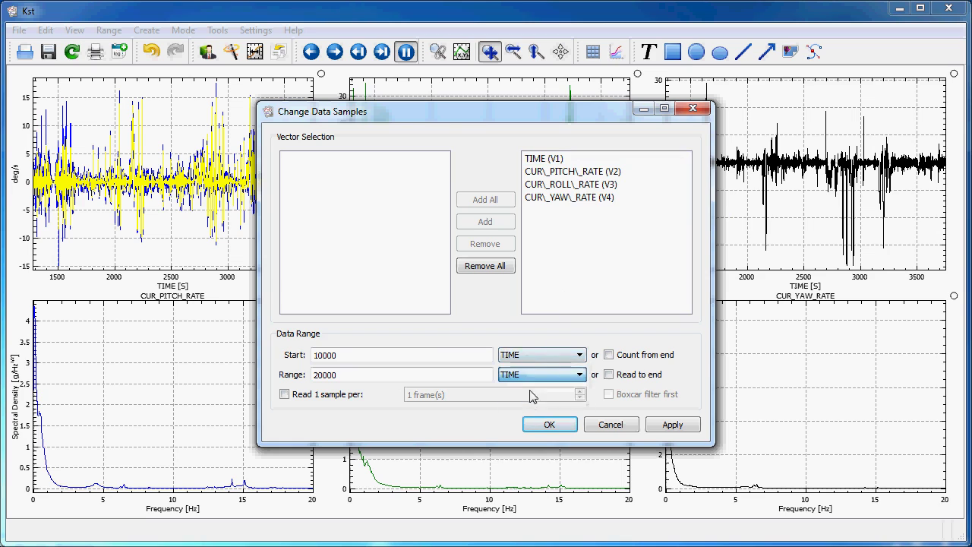
# - Set Start to 1000 s and Range to 1500 s, and apply
pyautogui.click(338, 352)
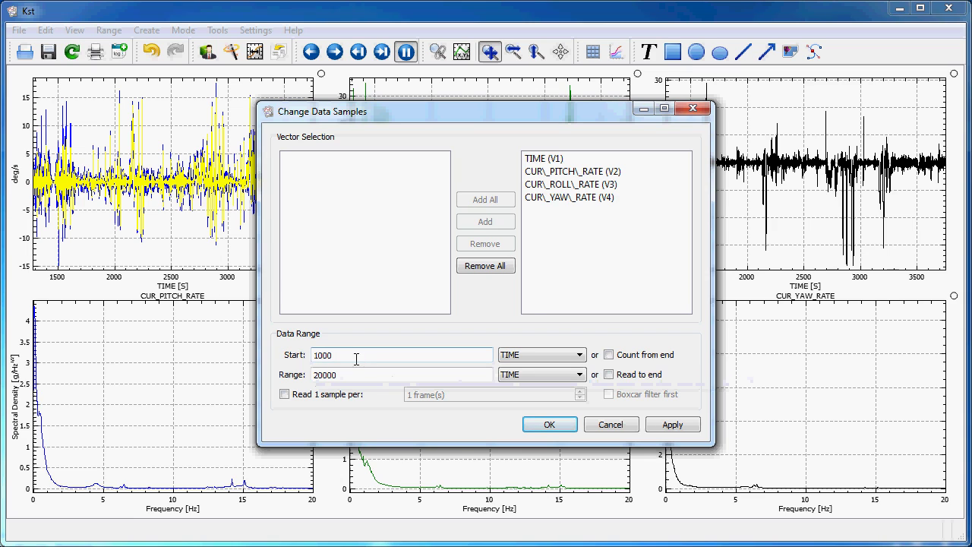
pyautogui.click(321, 379)
pyautogui.moveTo(341, 375); pyautogui.dragTo(319, 377)
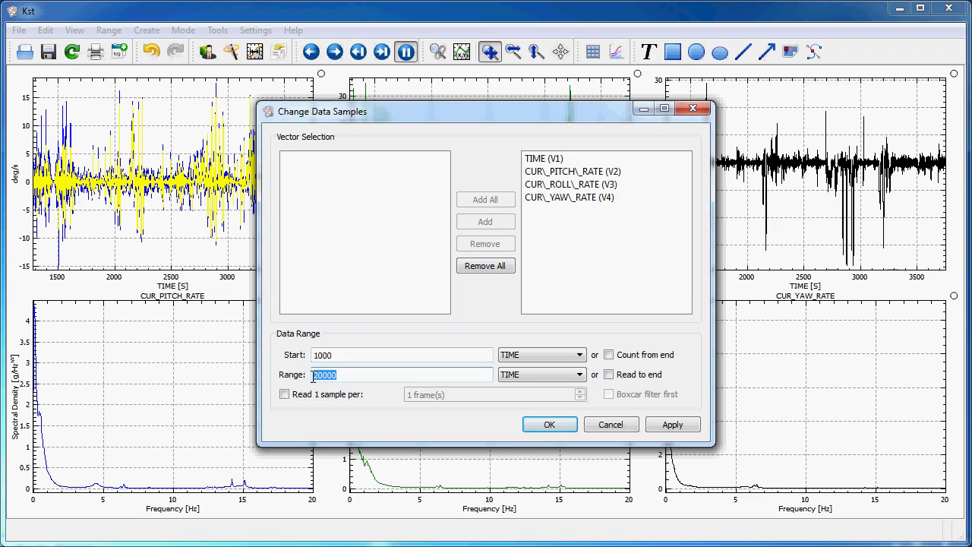
pyautogui.write('15')
pyautogui.click(344, 359)
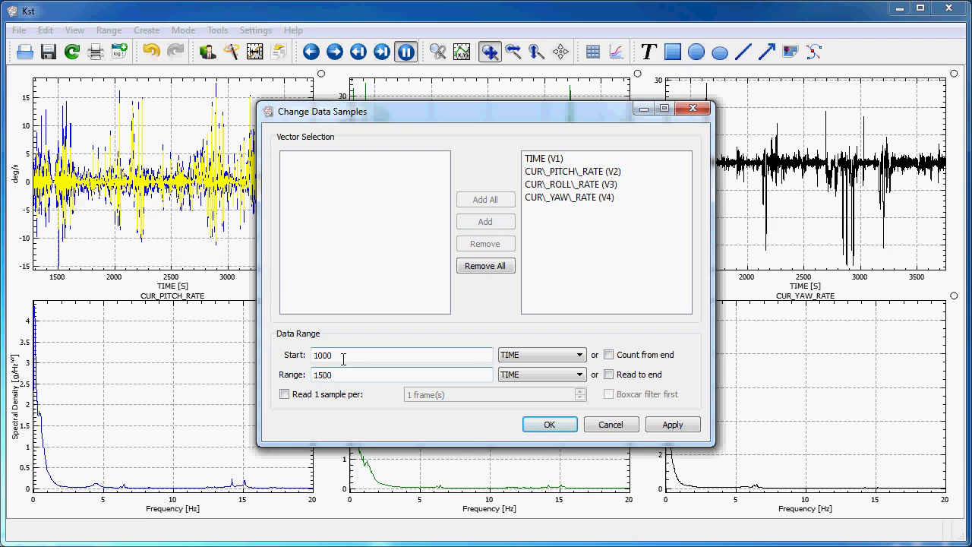
pyautogui.click(343, 370)
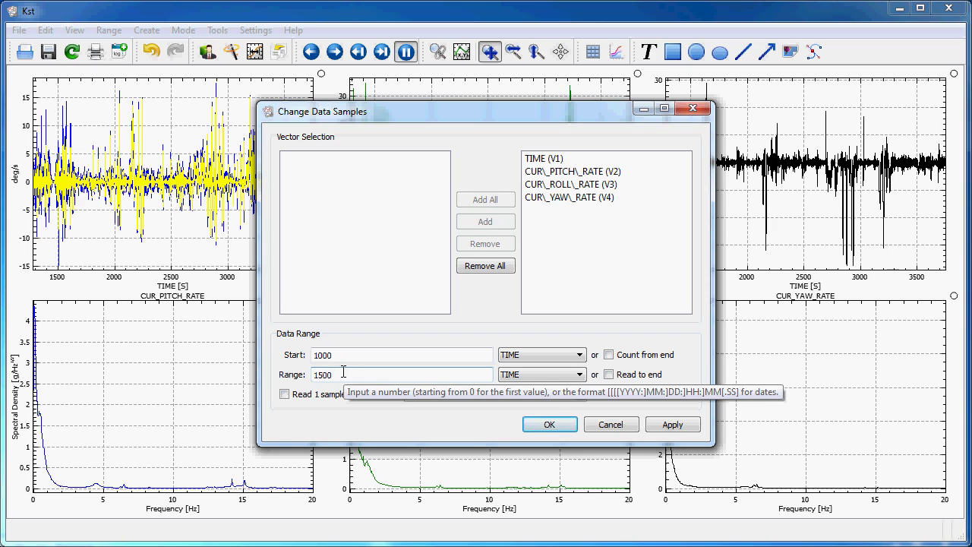
pyautogui.click(548, 425)
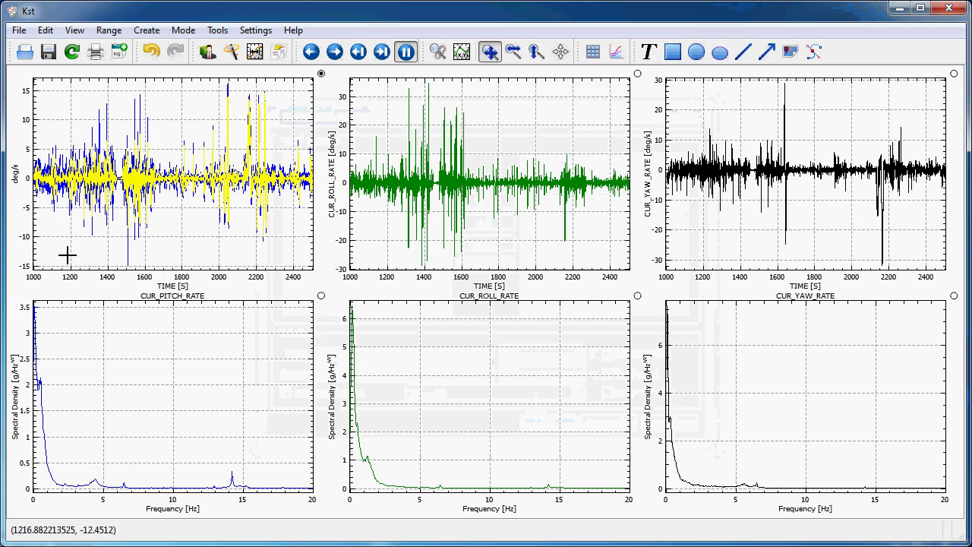